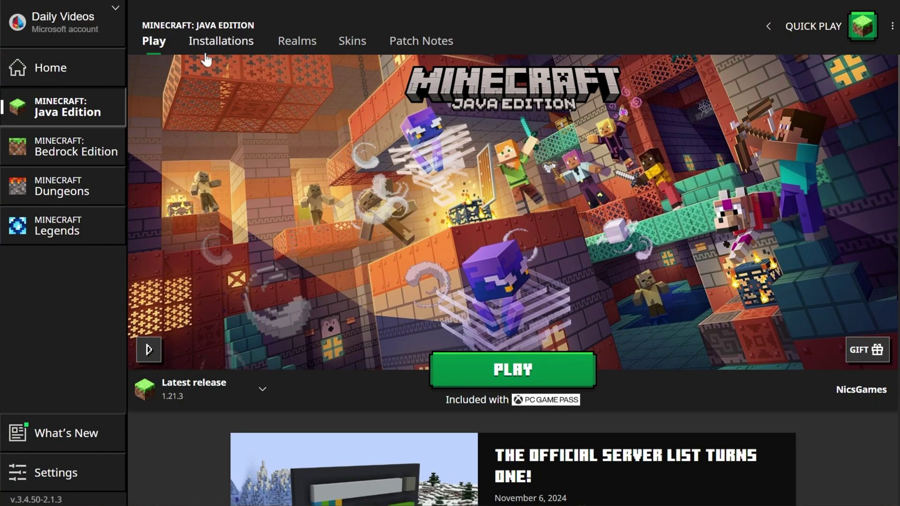
Configure a trial new installation on release 1.0, then cancel it
click(207, 48)
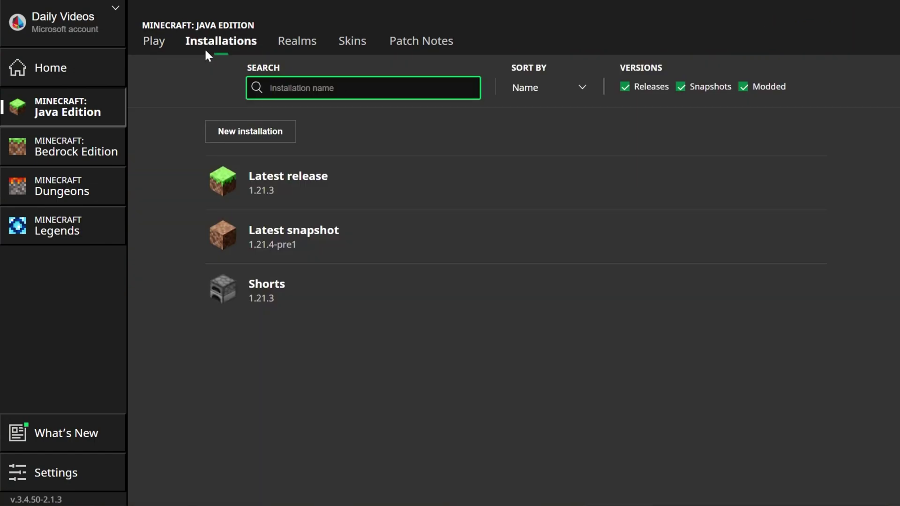
click(250, 137)
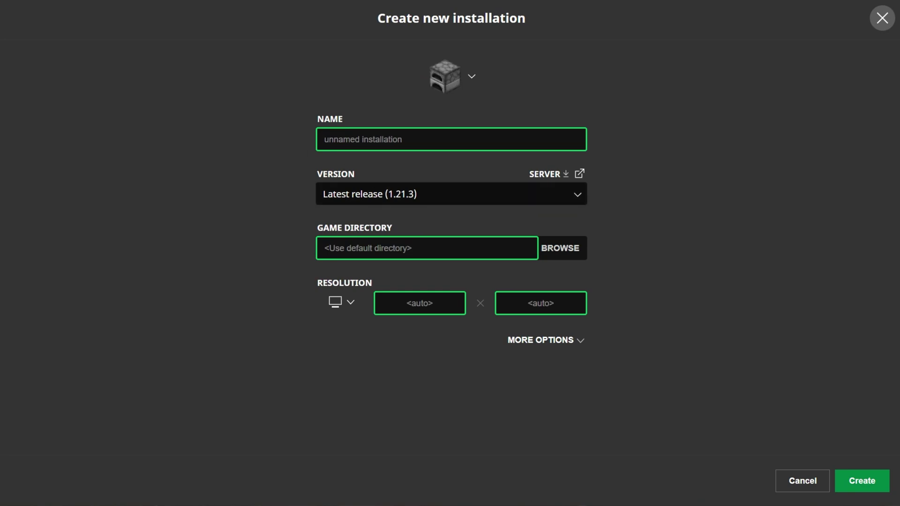
click(577, 194)
scroll(396, 274, down, 3)
scroll(396, 274, down, 5)
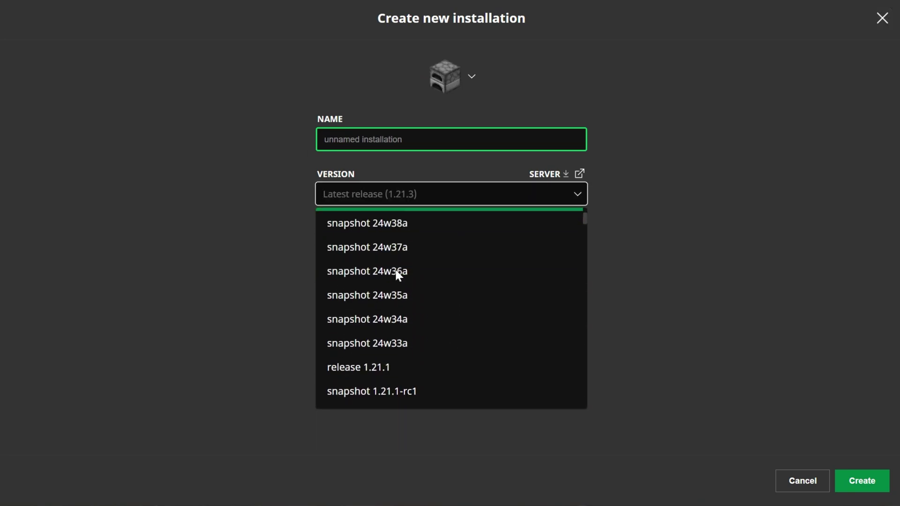
scroll(396, 274, down, 10)
scroll(393, 277, down, 10)
scroll(397, 299, down, 10)
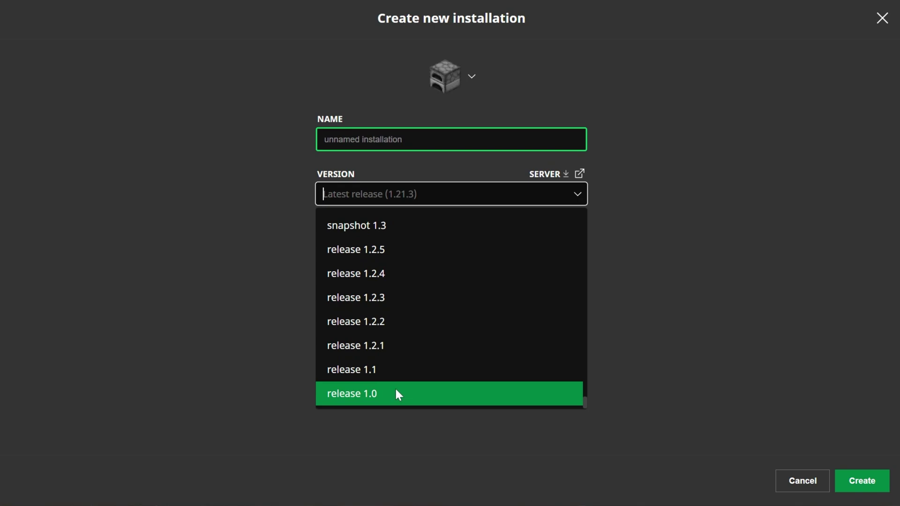
click(360, 396)
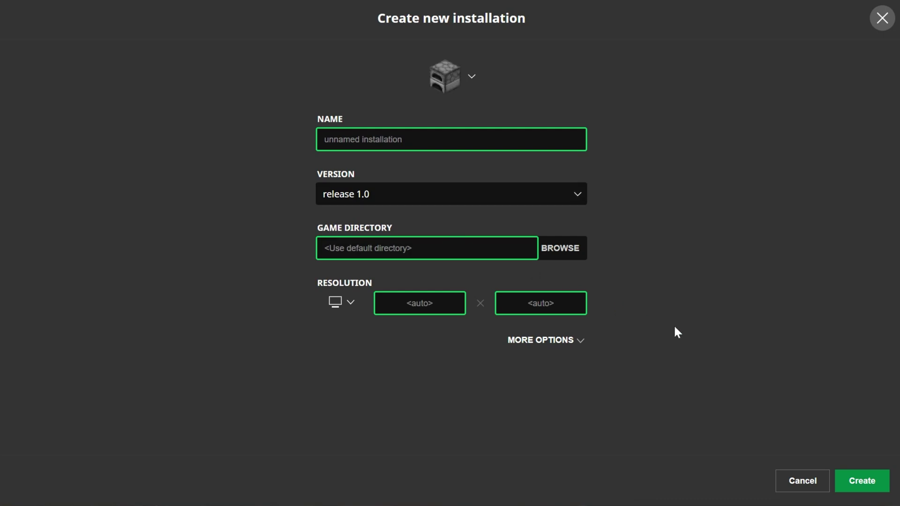
click(802, 482)
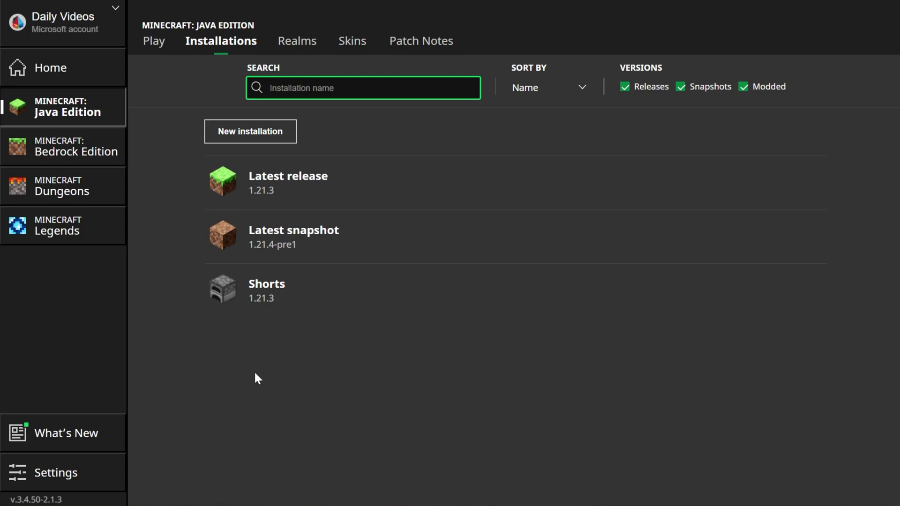
Enable 'Show historical versions of Minecraft: Java Edition in the Launcher' in settings
click(67, 470)
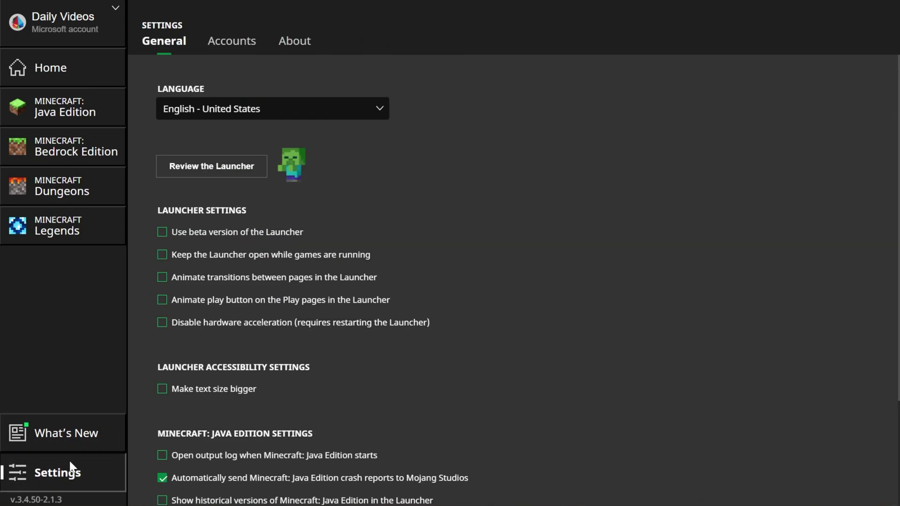
scroll(540, 222, down, 3)
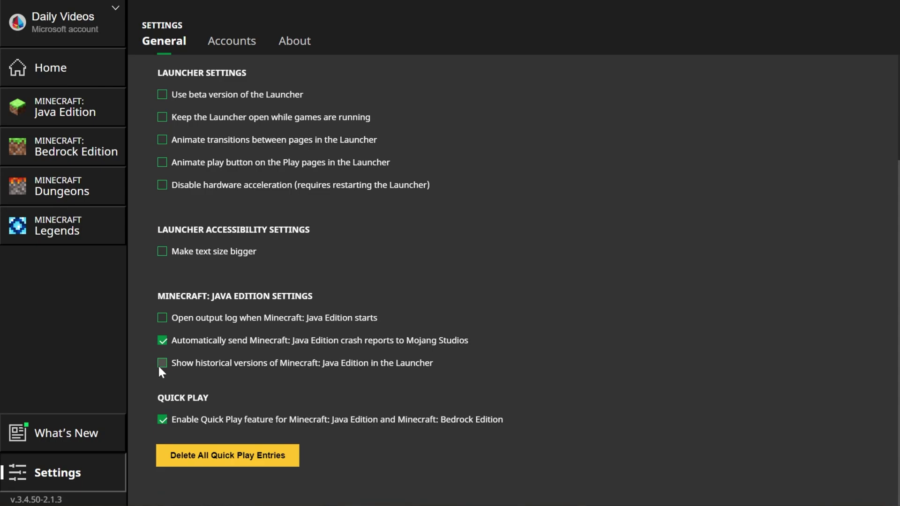
click(387, 365)
Return to Java Edition, begin a new installation and open its version list
click(67, 107)
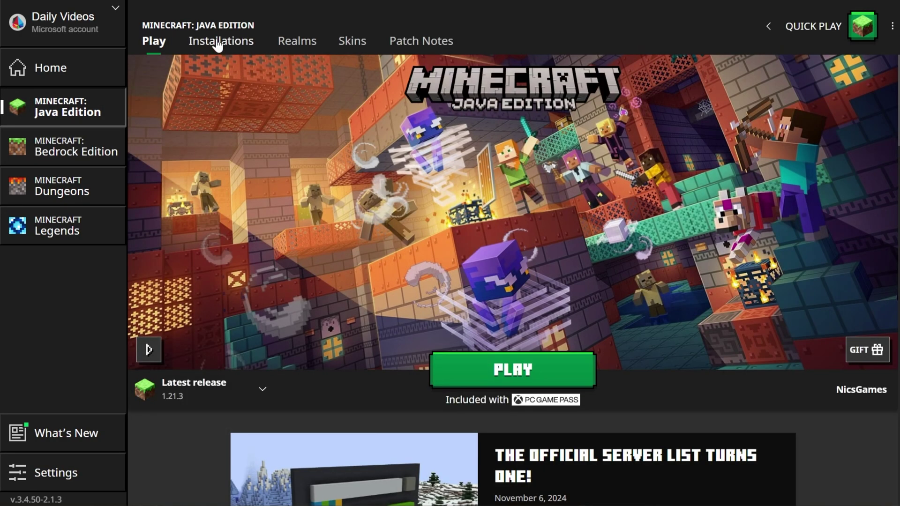
click(220, 41)
click(285, 138)
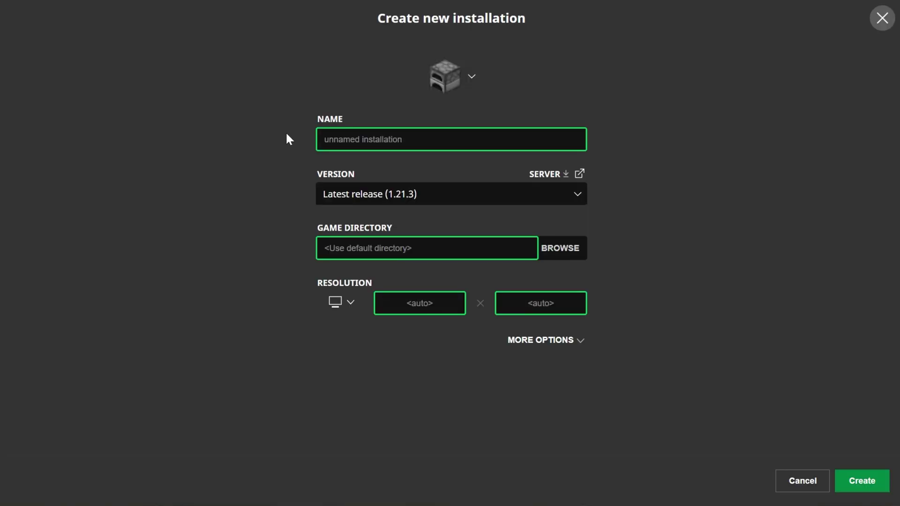
click(576, 194)
scroll(415, 275, down, 10)
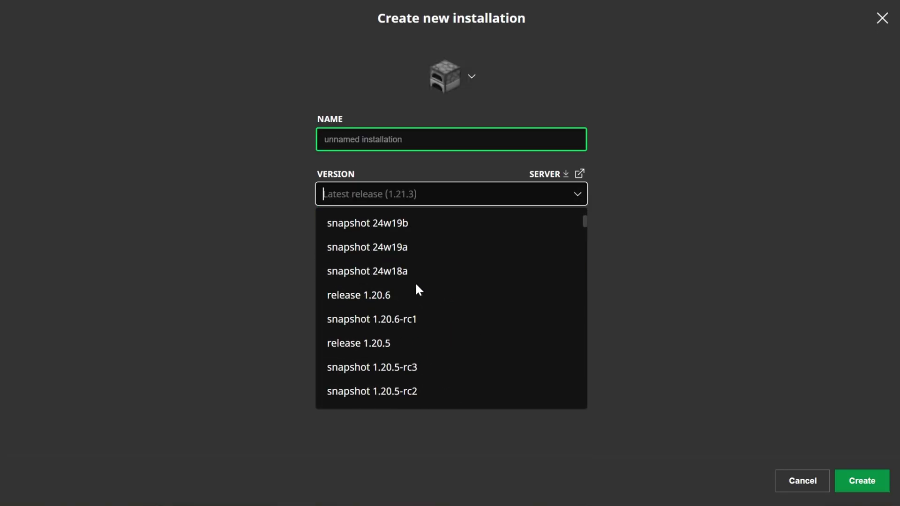
scroll(415, 281, down, 15)
scroll(415, 282, down, 15)
scroll(414, 284, down, 15)
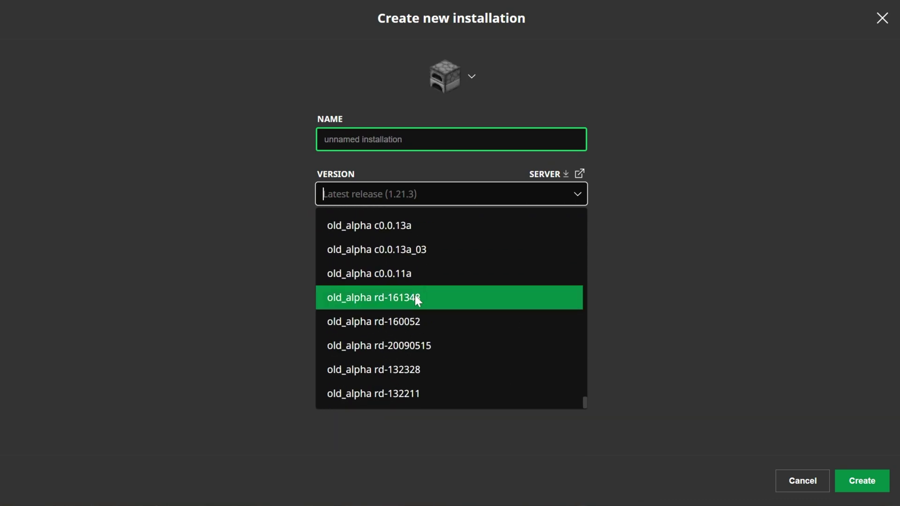
scroll(415, 295, up, 3)
scroll(415, 285, up, 8)
scroll(418, 282, up, 8)
scroll(418, 283, down, 1)
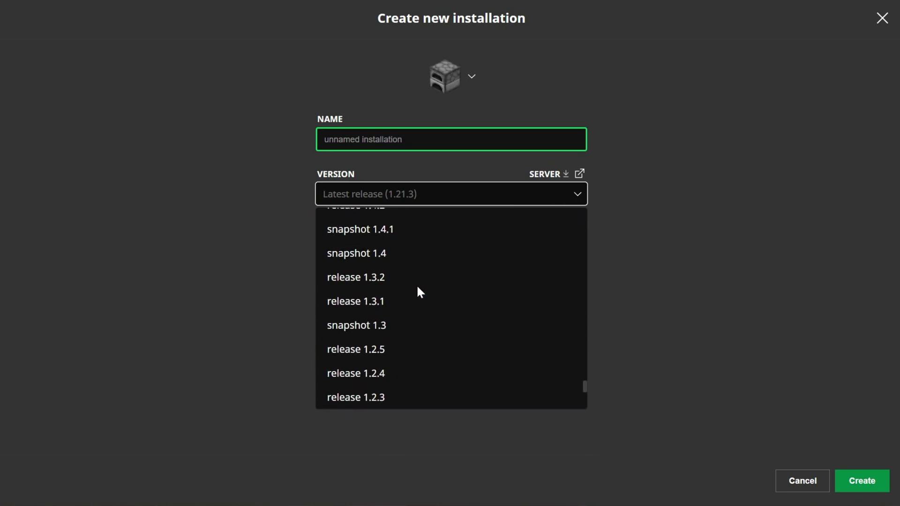
scroll(389, 337, down, 8)
scroll(391, 284, down, 2)
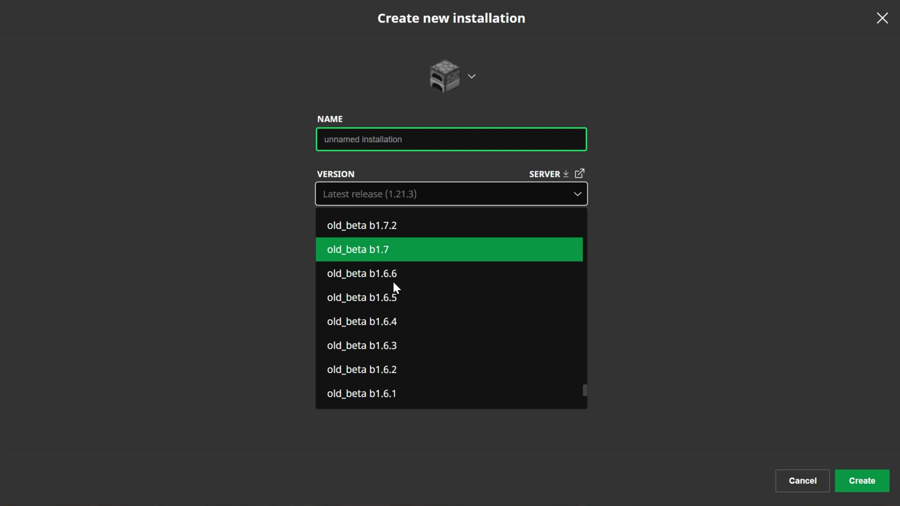
scroll(392, 279, down, 1)
scroll(390, 277, down, 5)
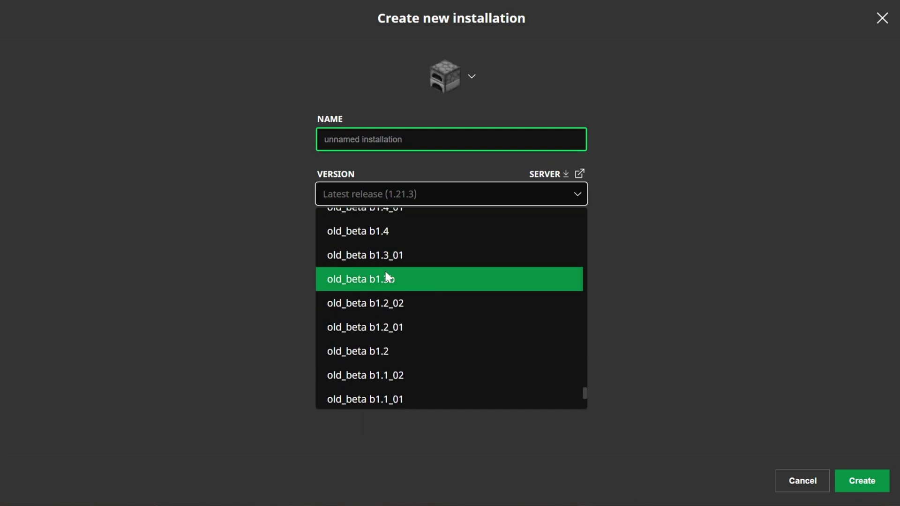
scroll(387, 270, down, 5)
scroll(385, 268, down, 5)
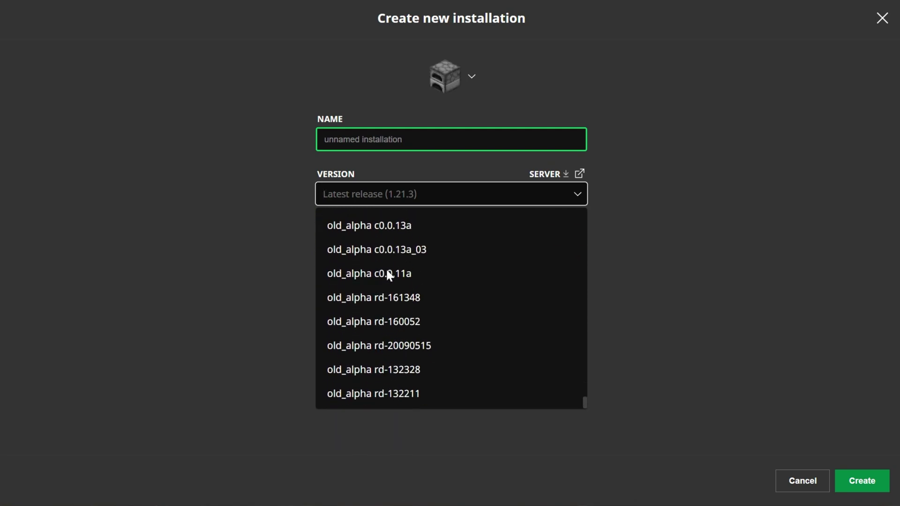
Choose version old_alpha rd-132211 and name the installation 'Minecraft Alpha'
click(378, 392)
click(450, 139)
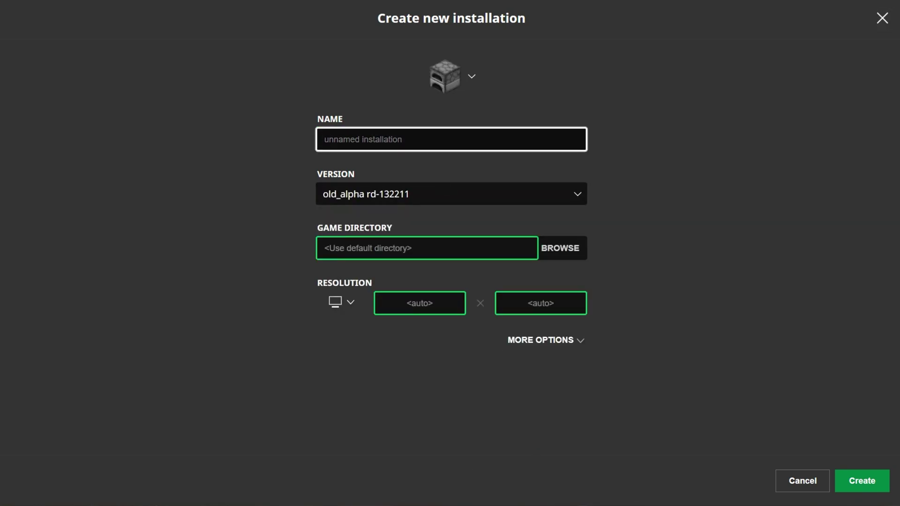
text(Minecraft Ap)
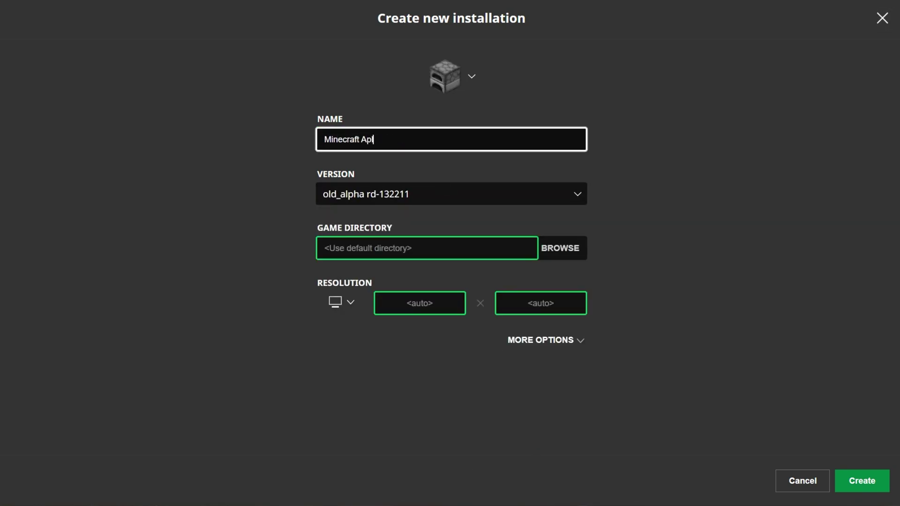
key(BackSpace)
text(lpha)
Set the resolution to 2560×1440 and create the installation
click(341, 303)
click(341, 271)
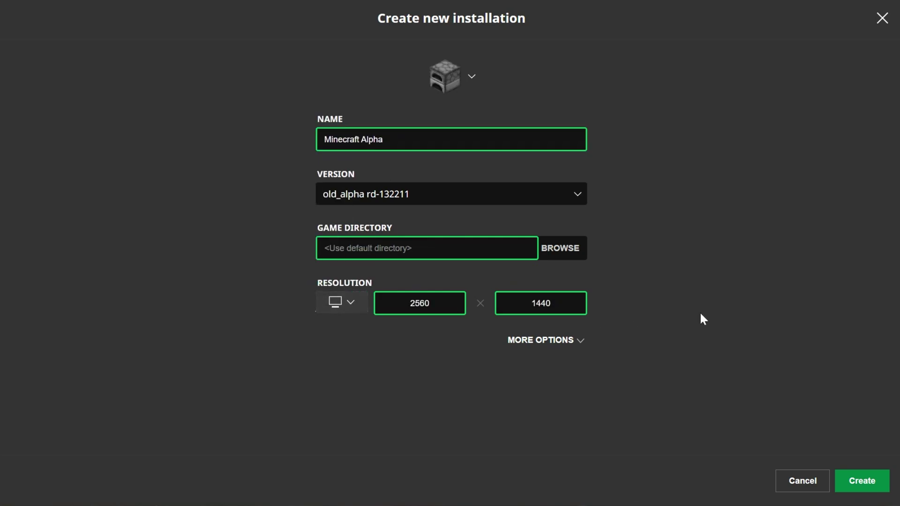
click(862, 481)
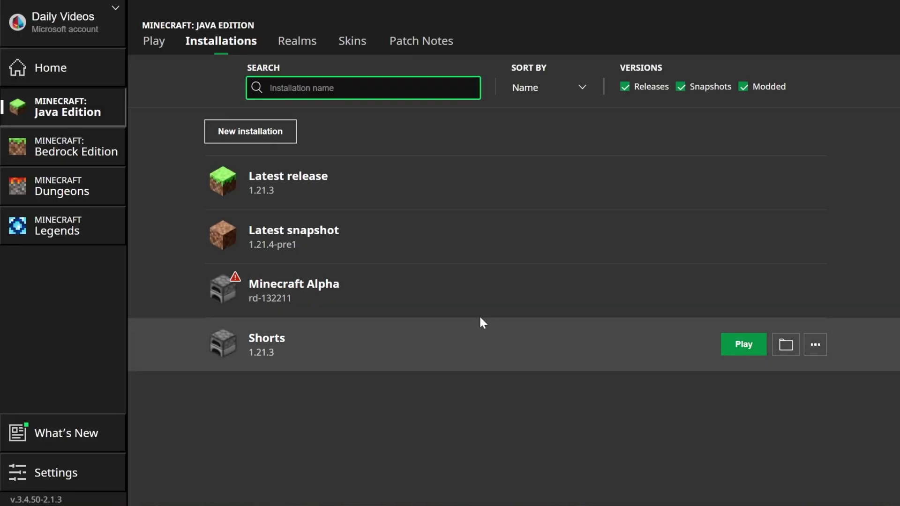
Play Minecraft Alpha, accepting the older-version safety warning
click(741, 290)
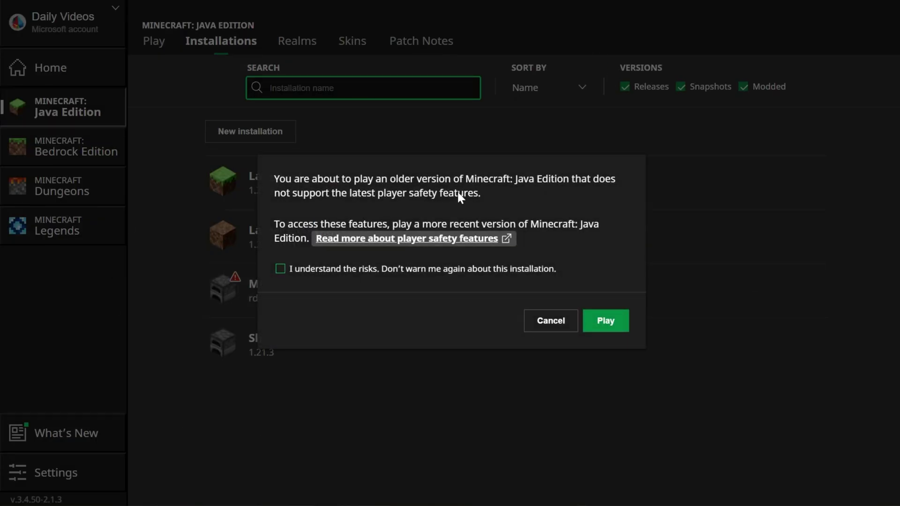
click(621, 331)
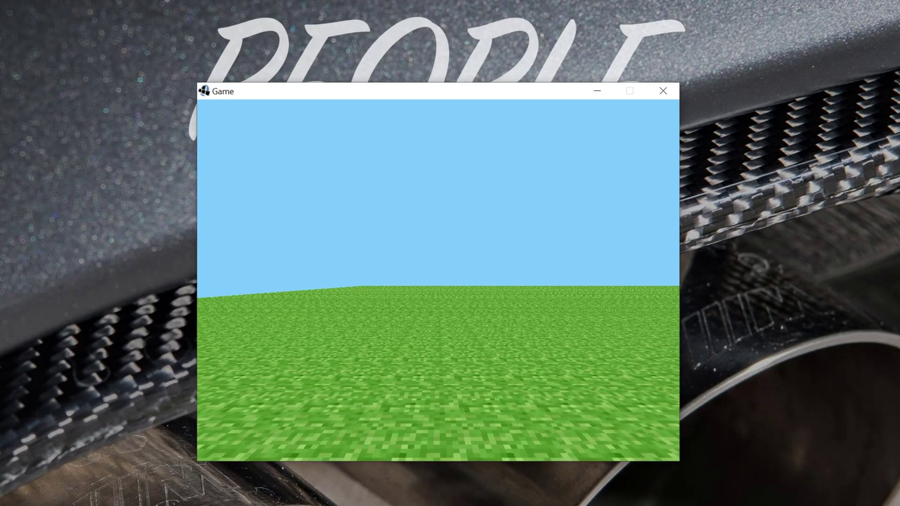
Look down and place cobblestone blocks on the grass
drag(438, 281, 438, 338)
right_click(438, 281)
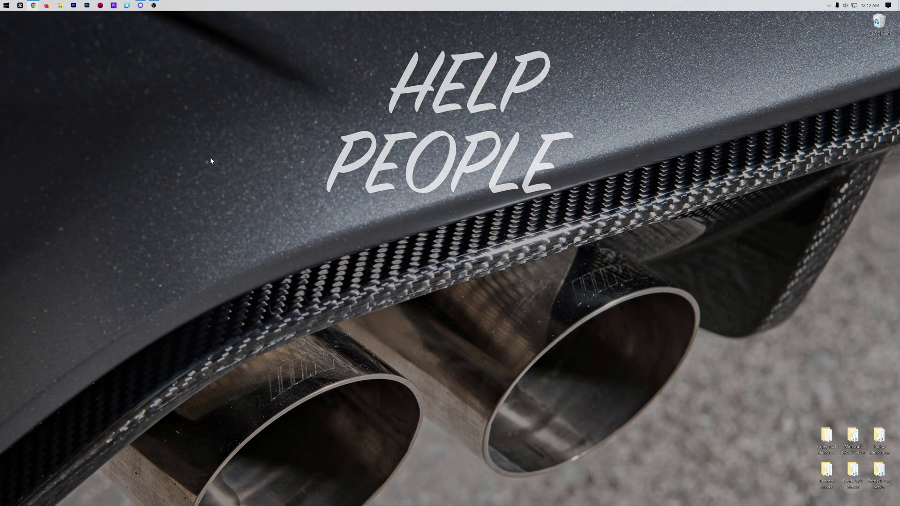
Relaunch Minecraft Launcher from the Start menu
click(5, 5)
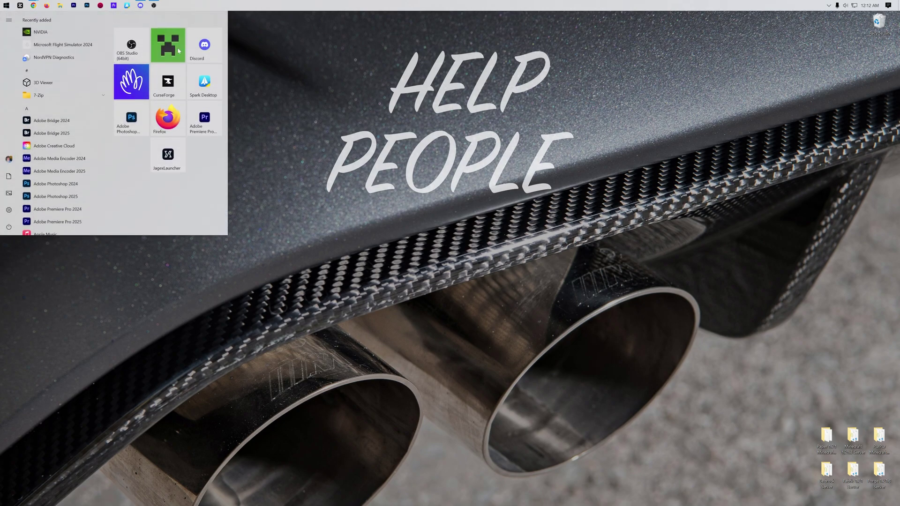
click(169, 44)
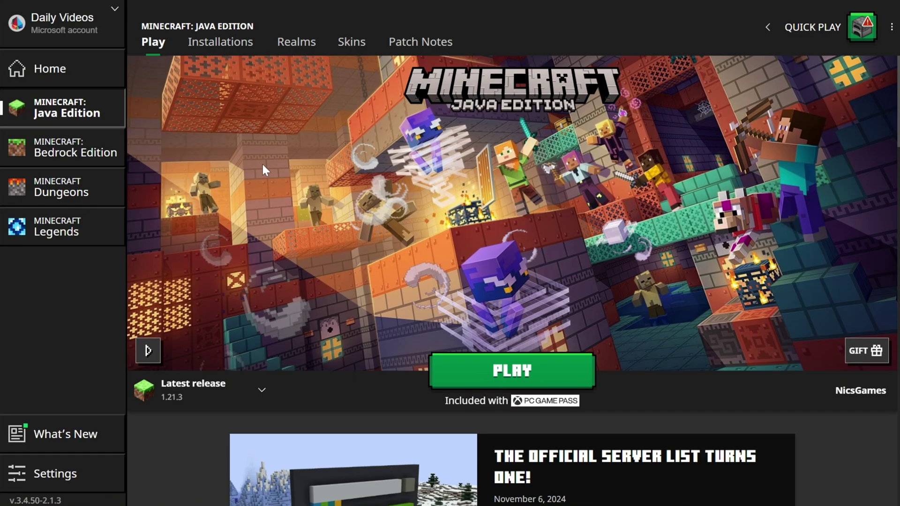
Review Minecraft Alpha's version list, leaving rd-132211 selected
click(220, 42)
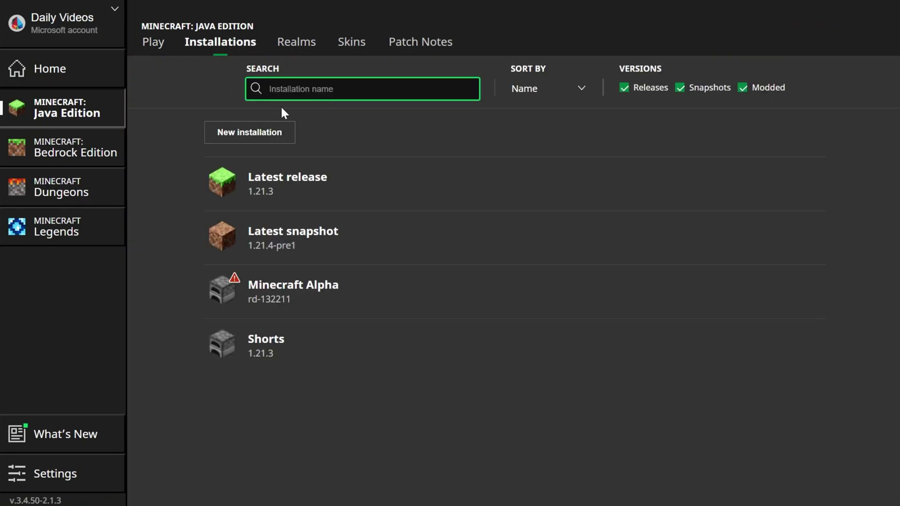
click(344, 285)
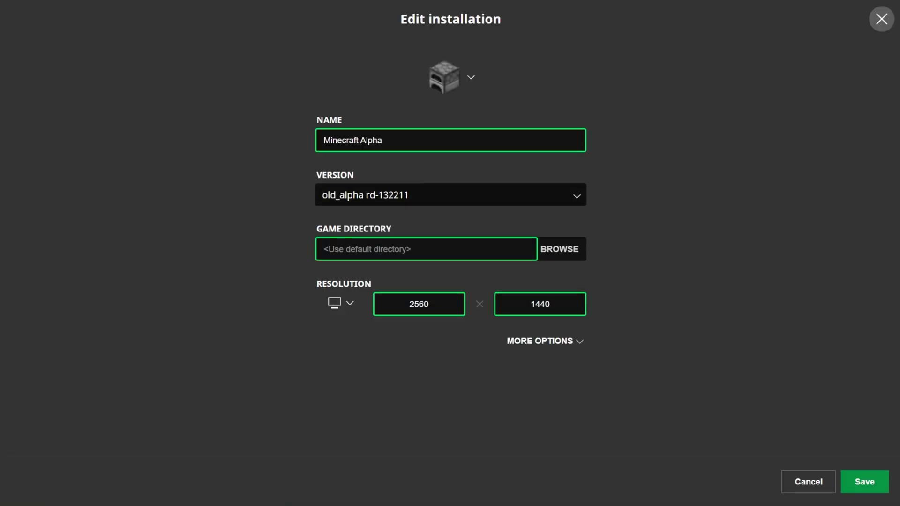
click(451, 195)
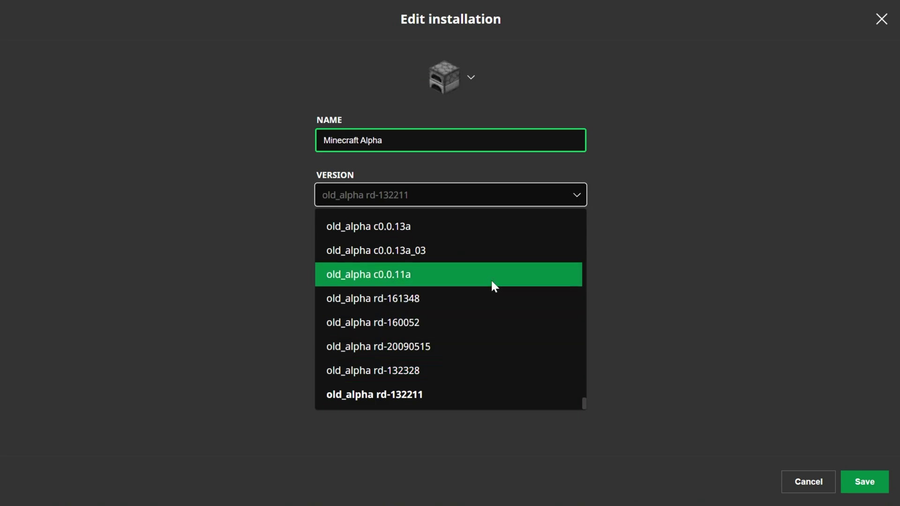
click(807, 244)
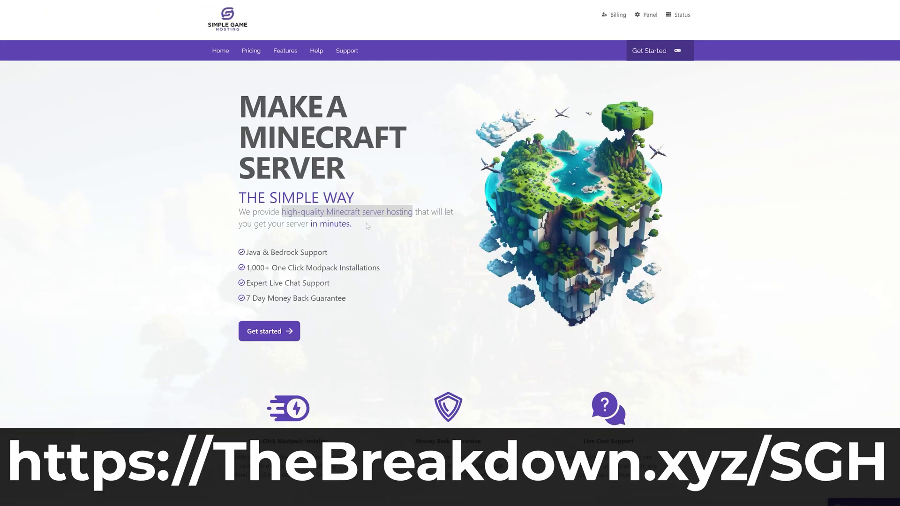
drag(246, 283, 331, 282)
scroll(331, 282, down, 3)
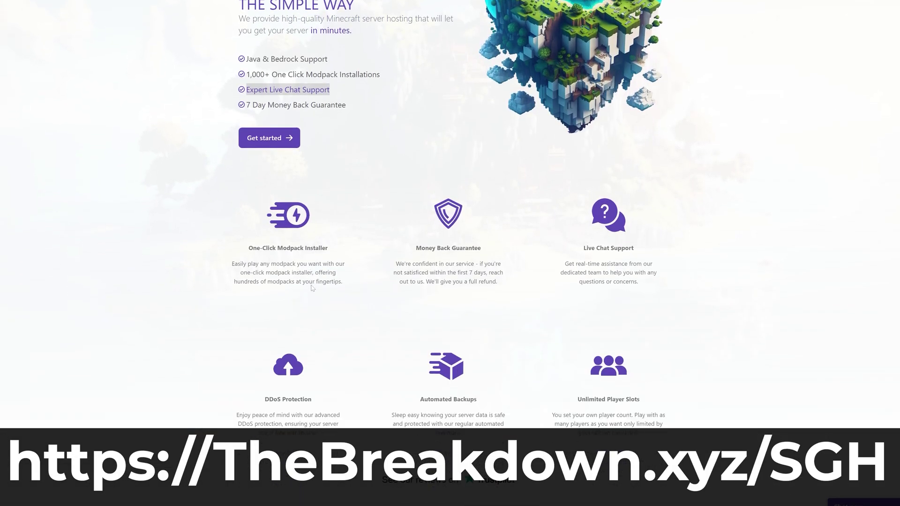
Search the hosting site's modpacks for Pixelmon and test server location ping
drag(248, 248, 330, 250)
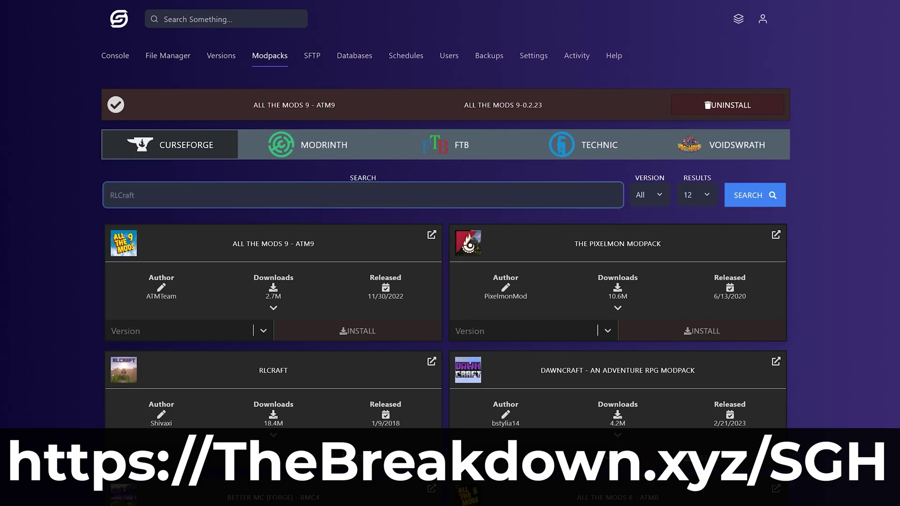
text(lmon)
key(Return)
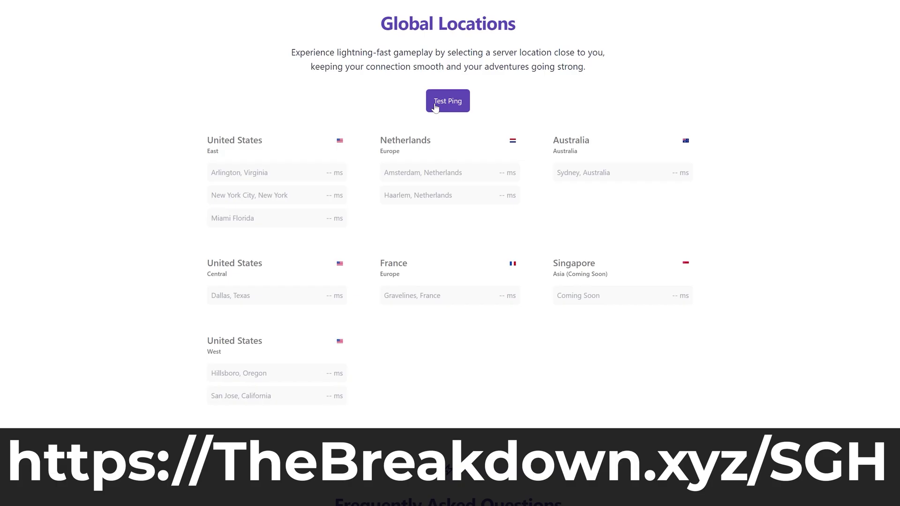
click(436, 103)
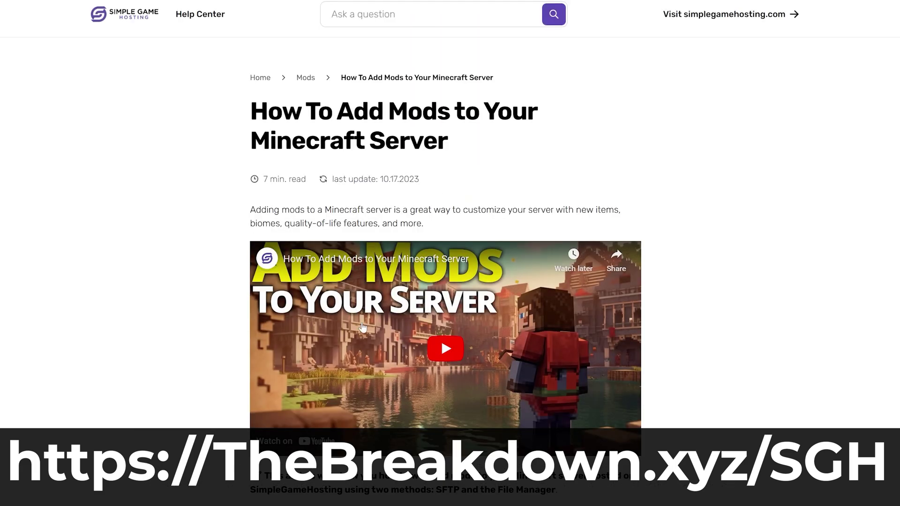
scroll(386, 360, down, 2)
scroll(387, 360, down, 10)
scroll(386, 352, down, 10)
scroll(384, 348, down, 10)
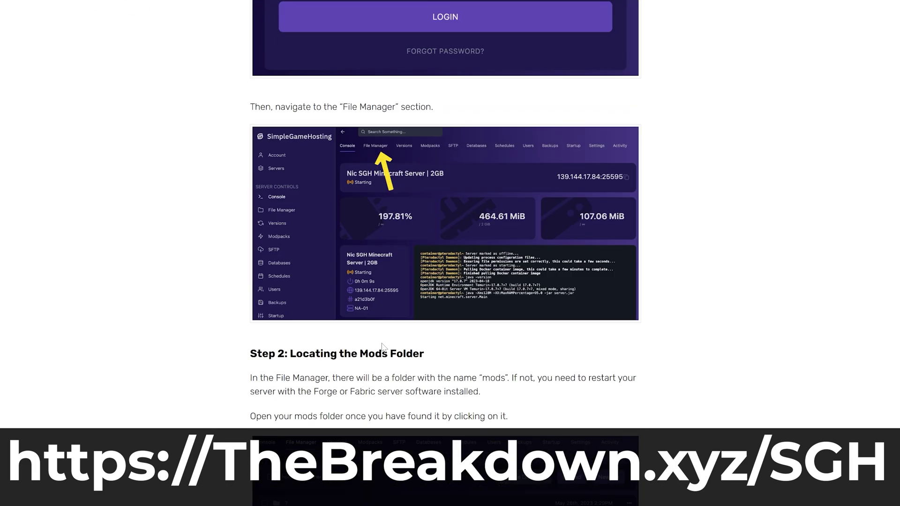
scroll(382, 344, down, 10)
Choose Forge server software, then reopen the launcher's version list
click(413, 239)
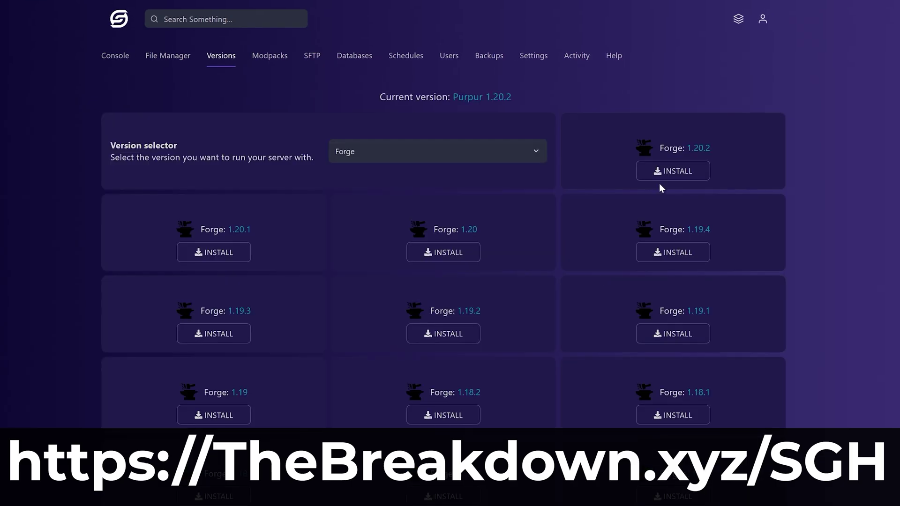
click(663, 183)
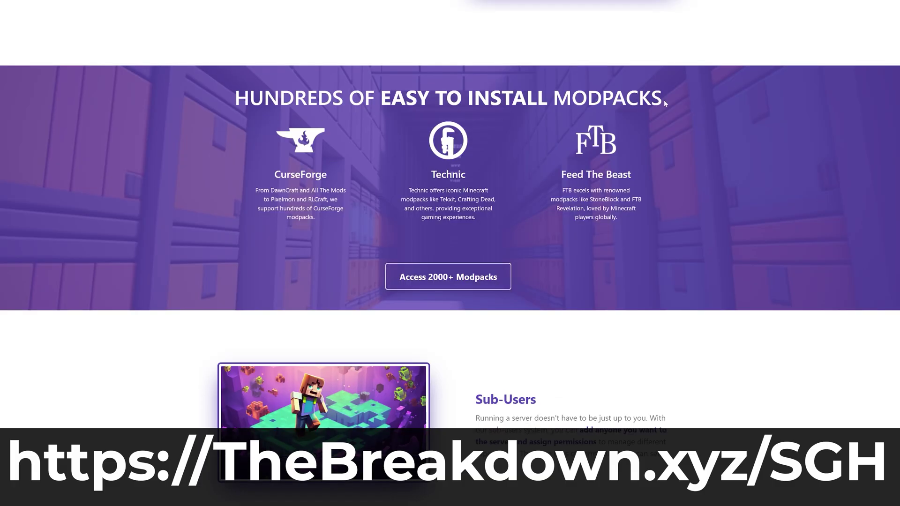
drag(661, 98, 241, 112)
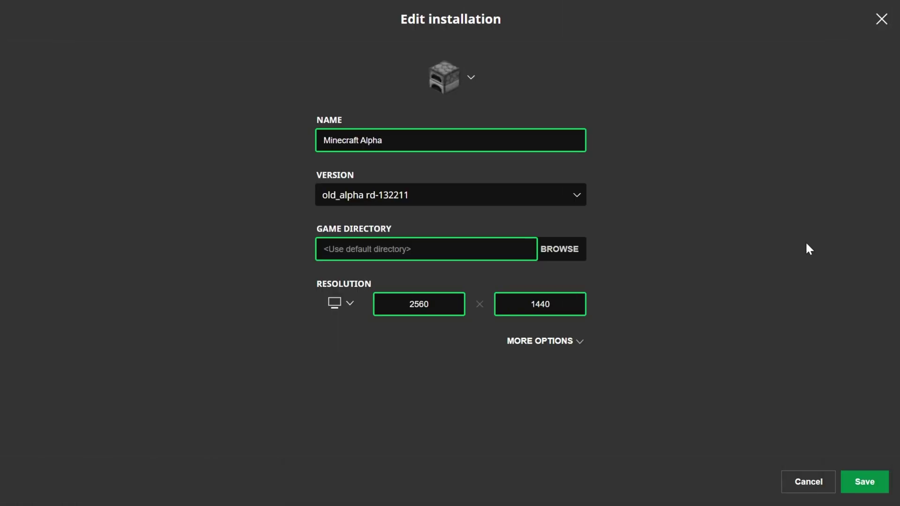
click(509, 194)
scroll(455, 346, up, 5)
scroll(455, 346, up, 5)
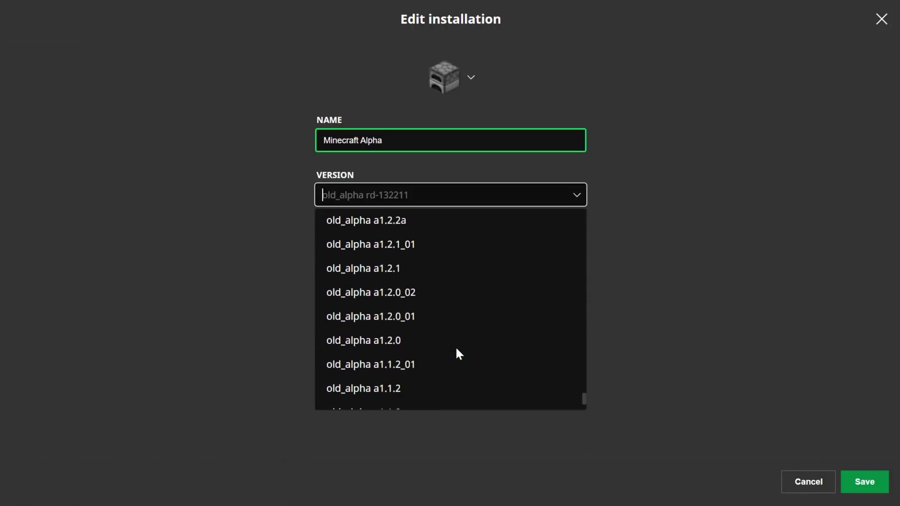
scroll(455, 346, up, 10)
scroll(454, 347, down, 5)
scroll(455, 345, down, 5)
scroll(454, 349, down, 5)
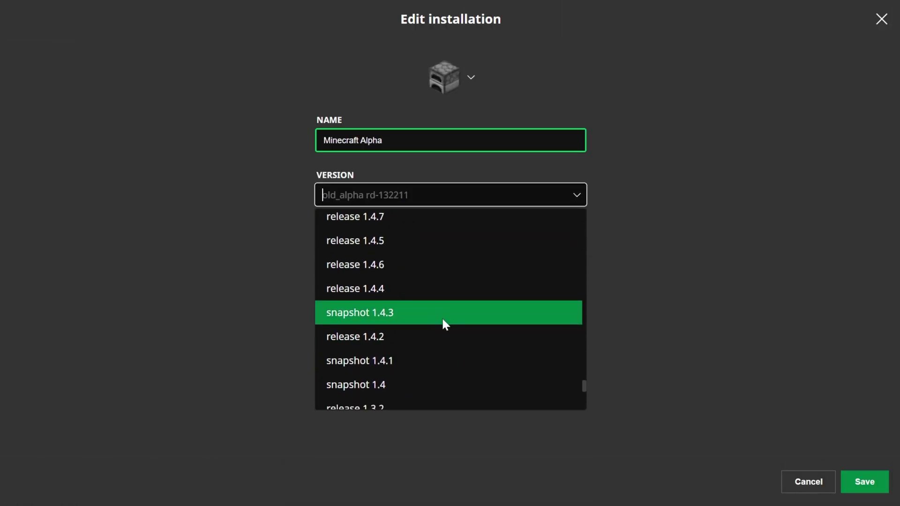